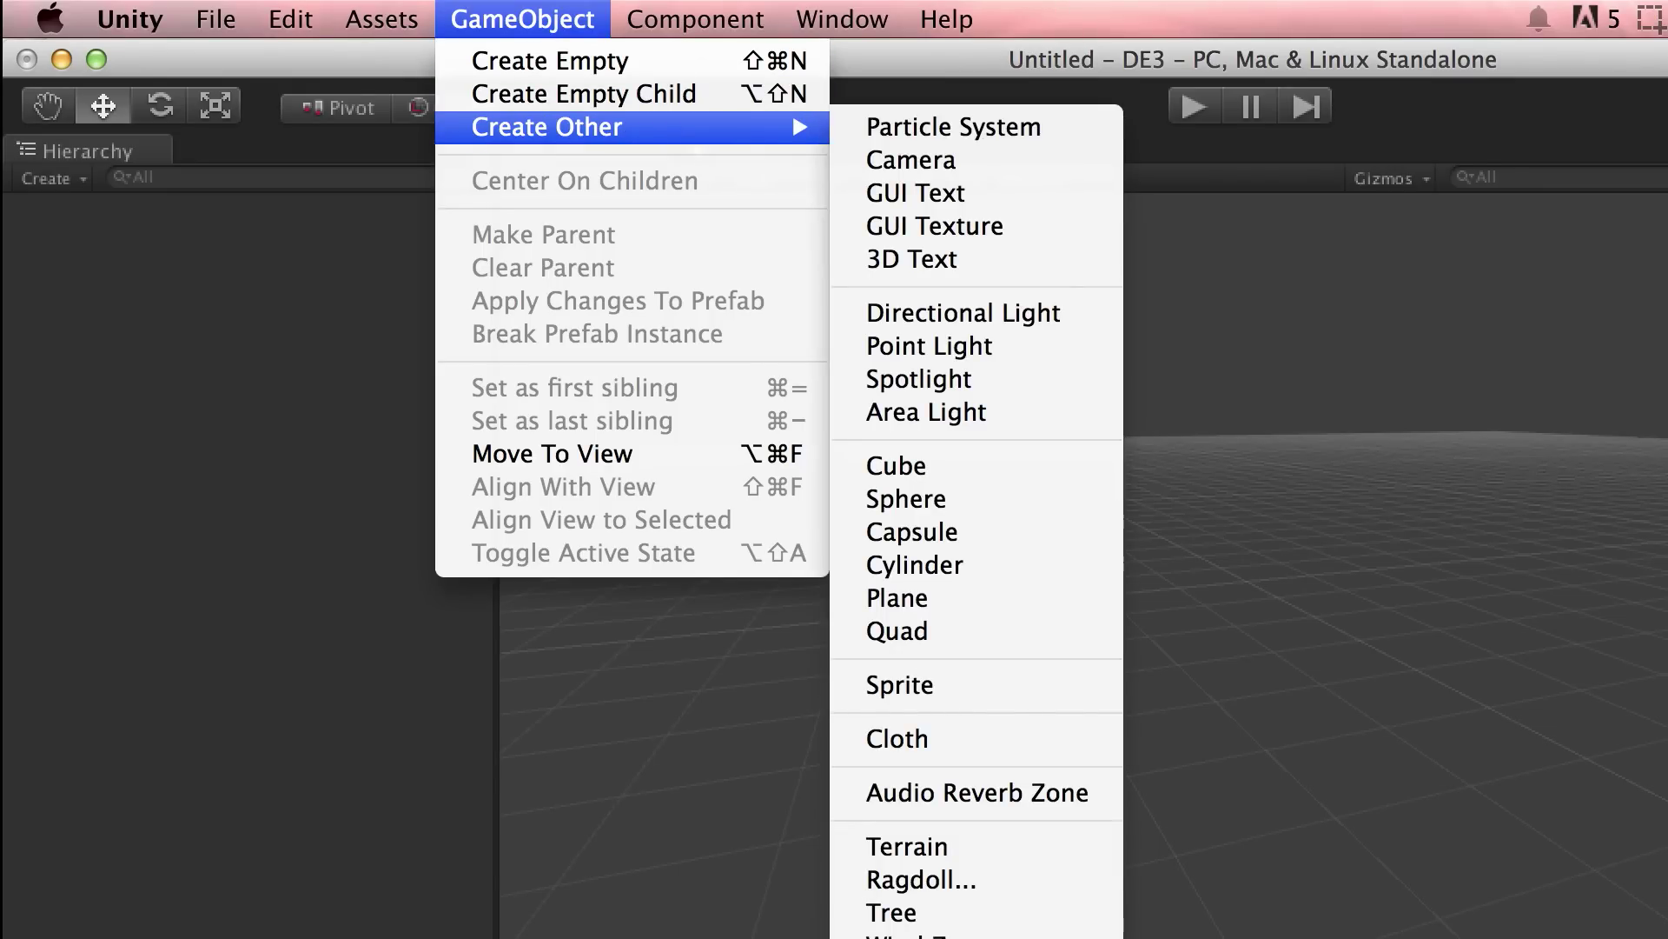
Create a new Camera, select it in the Hierarchy, and view the robot in the Game view.
click(912, 160)
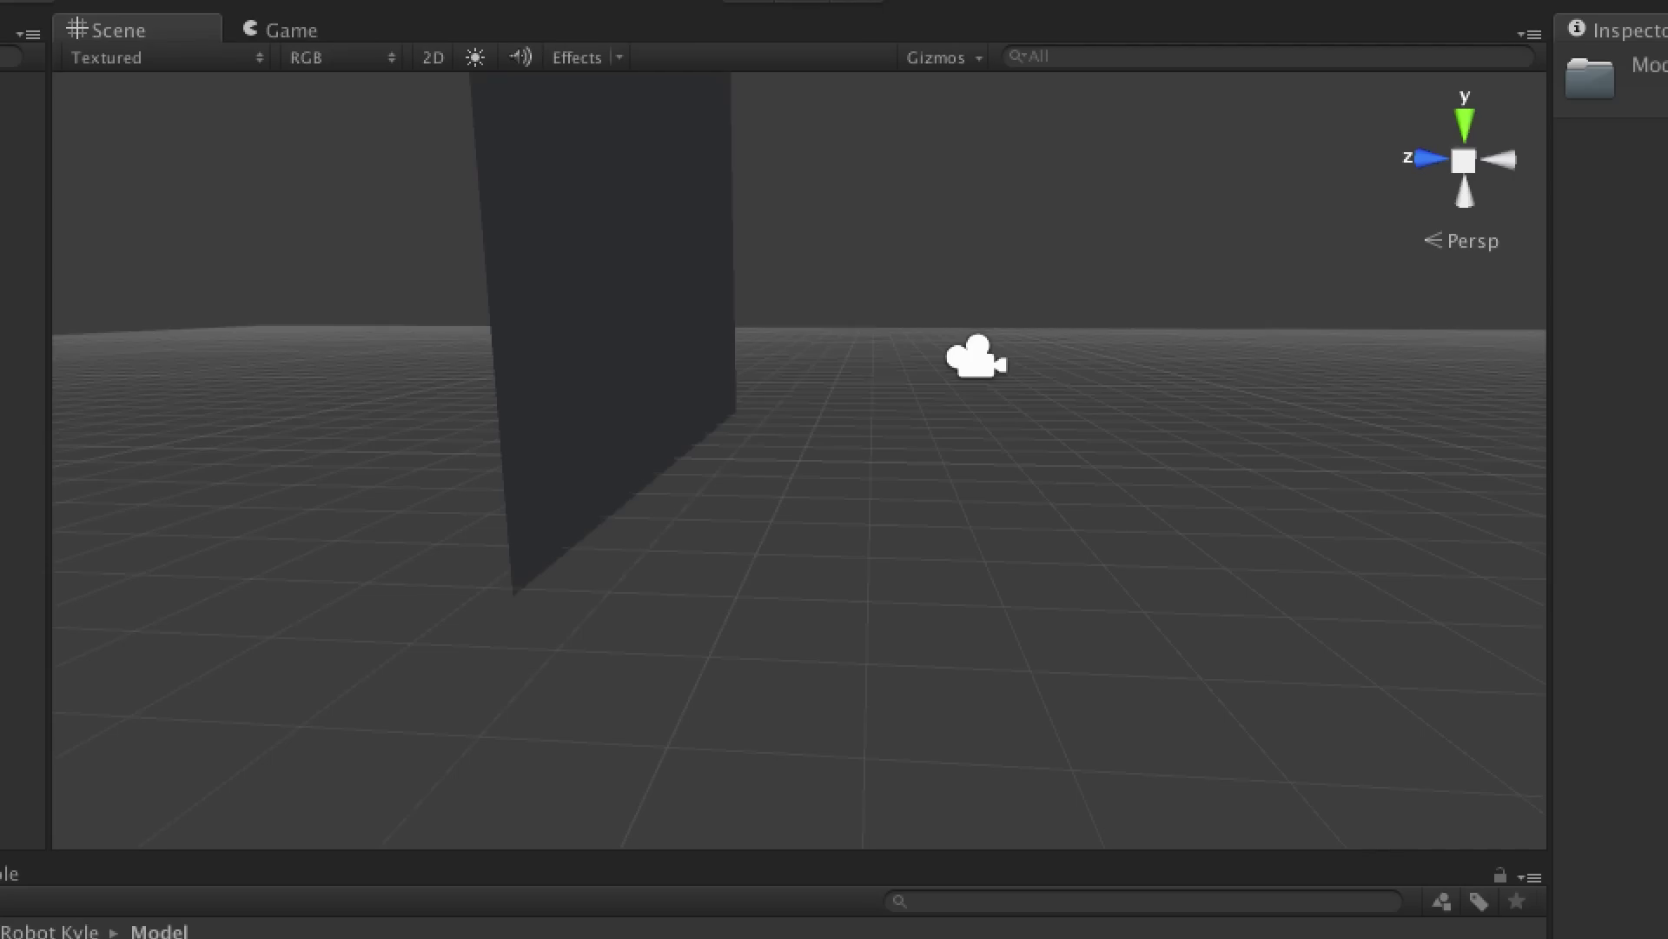
click(976, 358)
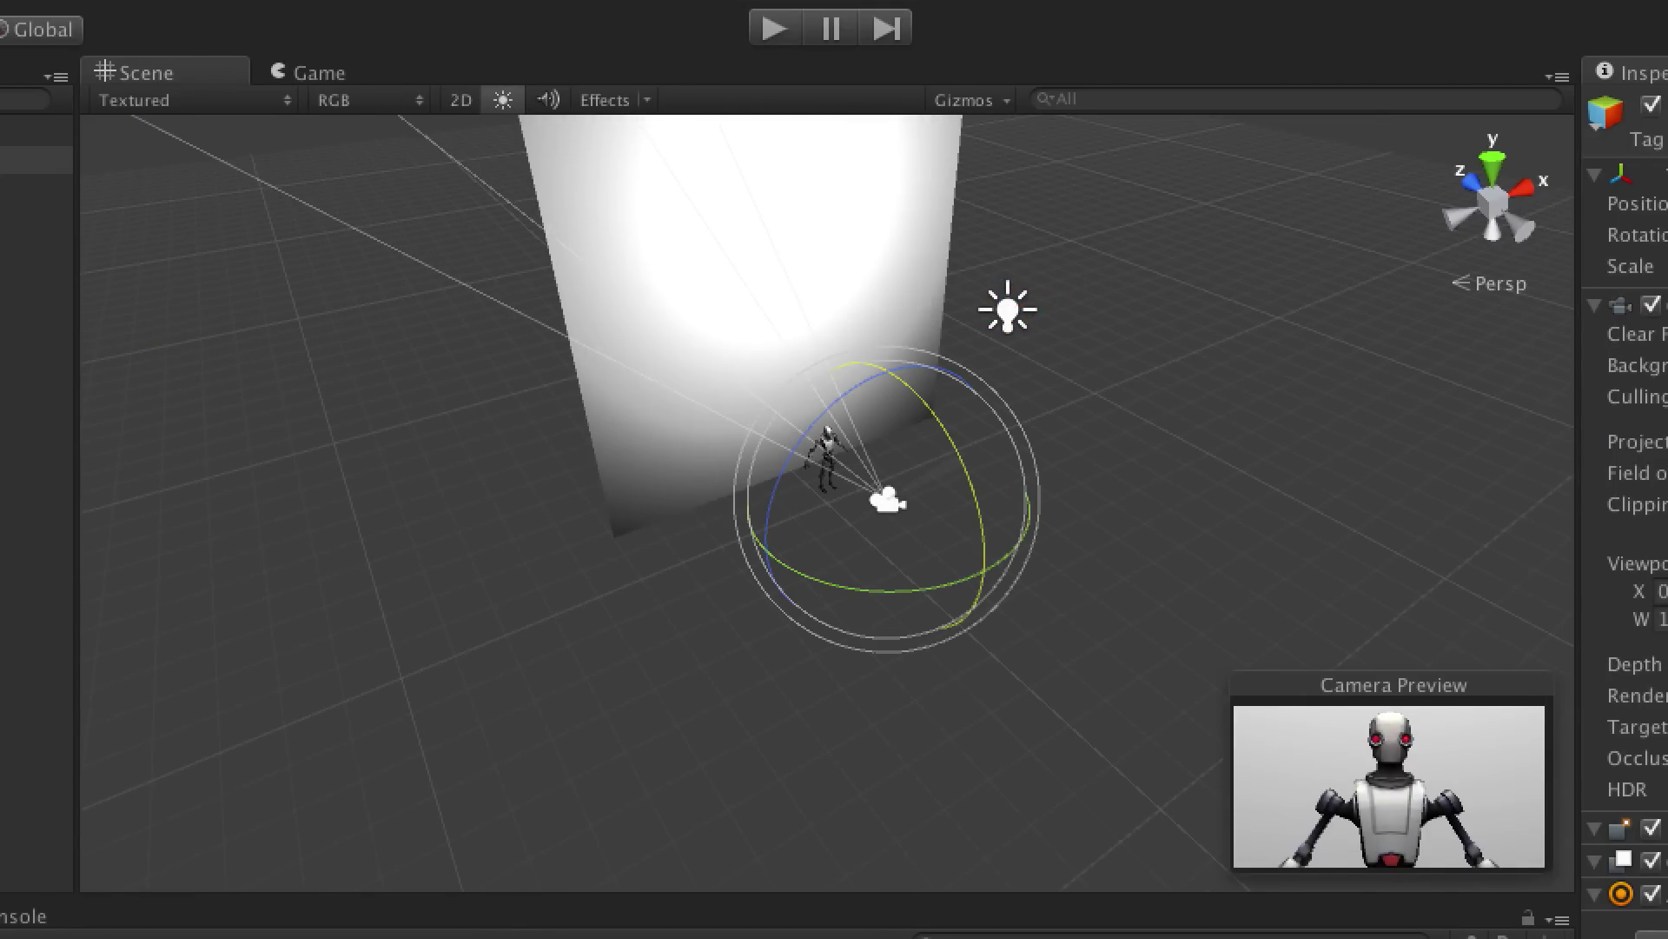
key(ctrl+2)
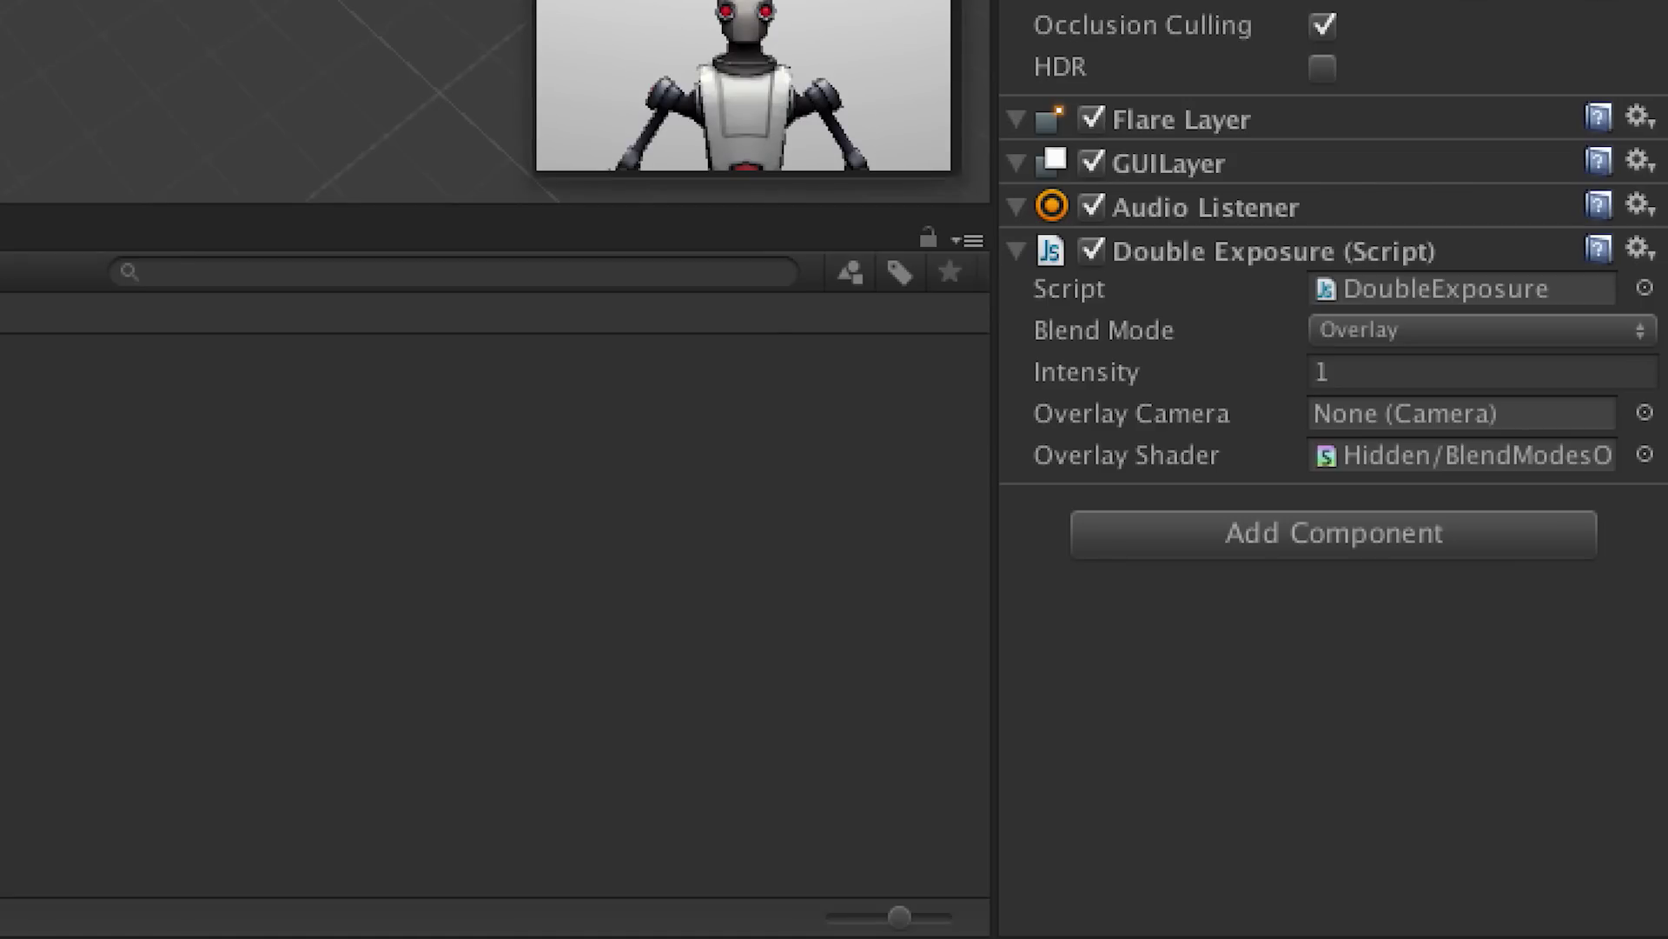
Set the Double Exposure blend mode to ScreenBlend and rewind the cutscene near its start.
click(1482, 329)
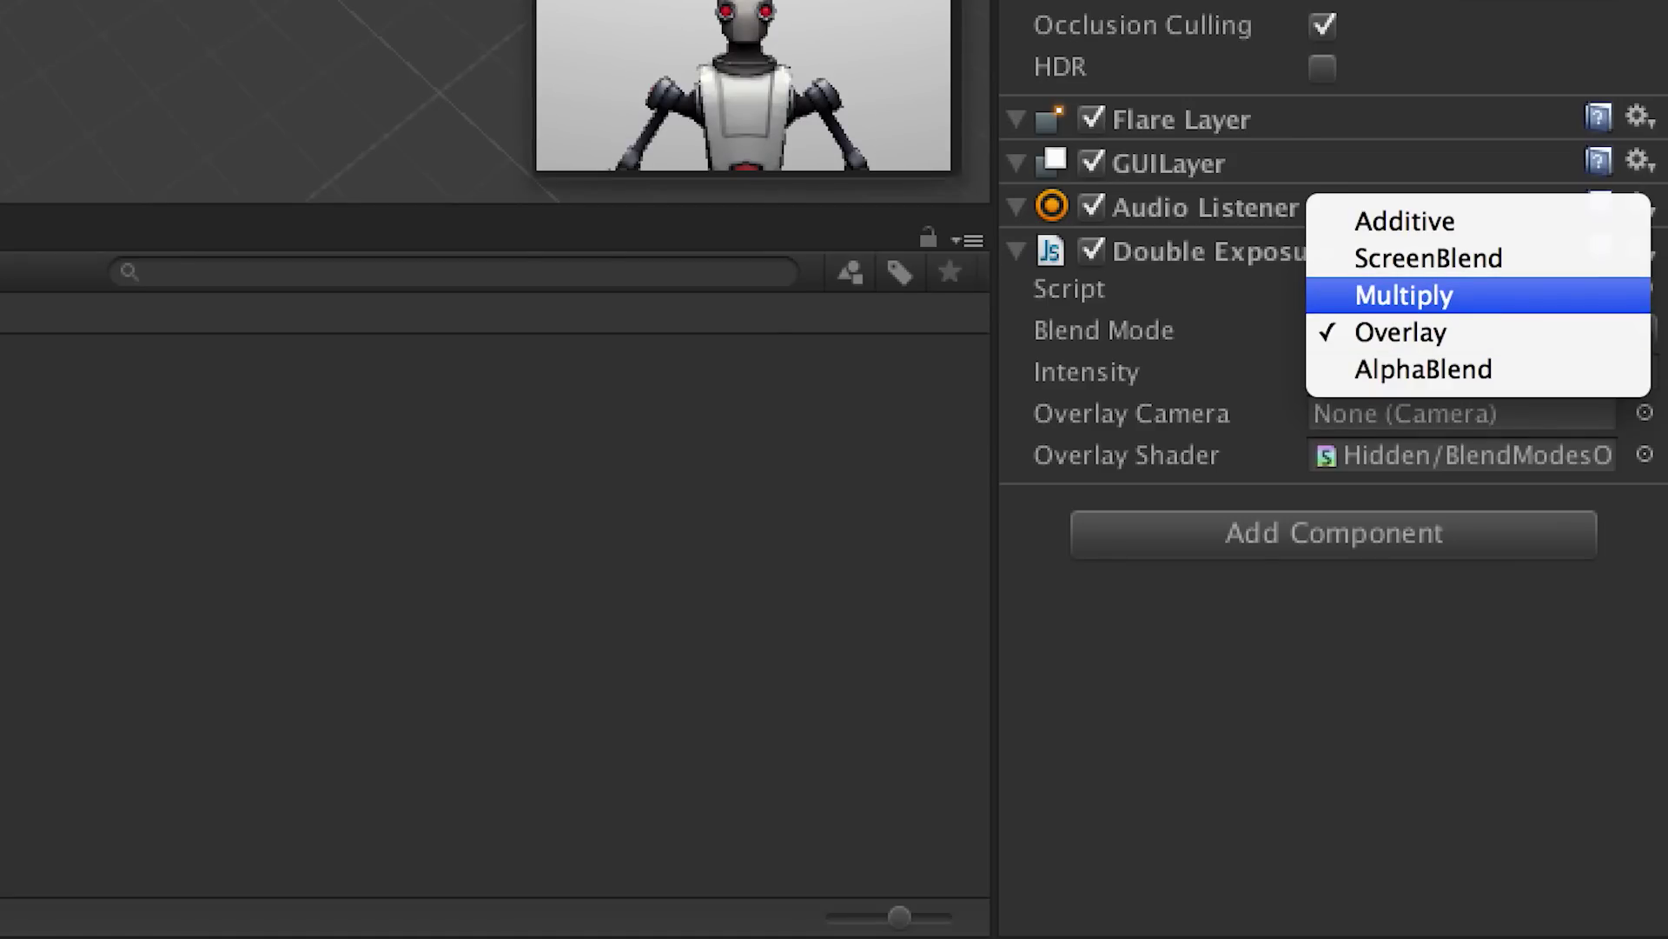
click(1429, 259)
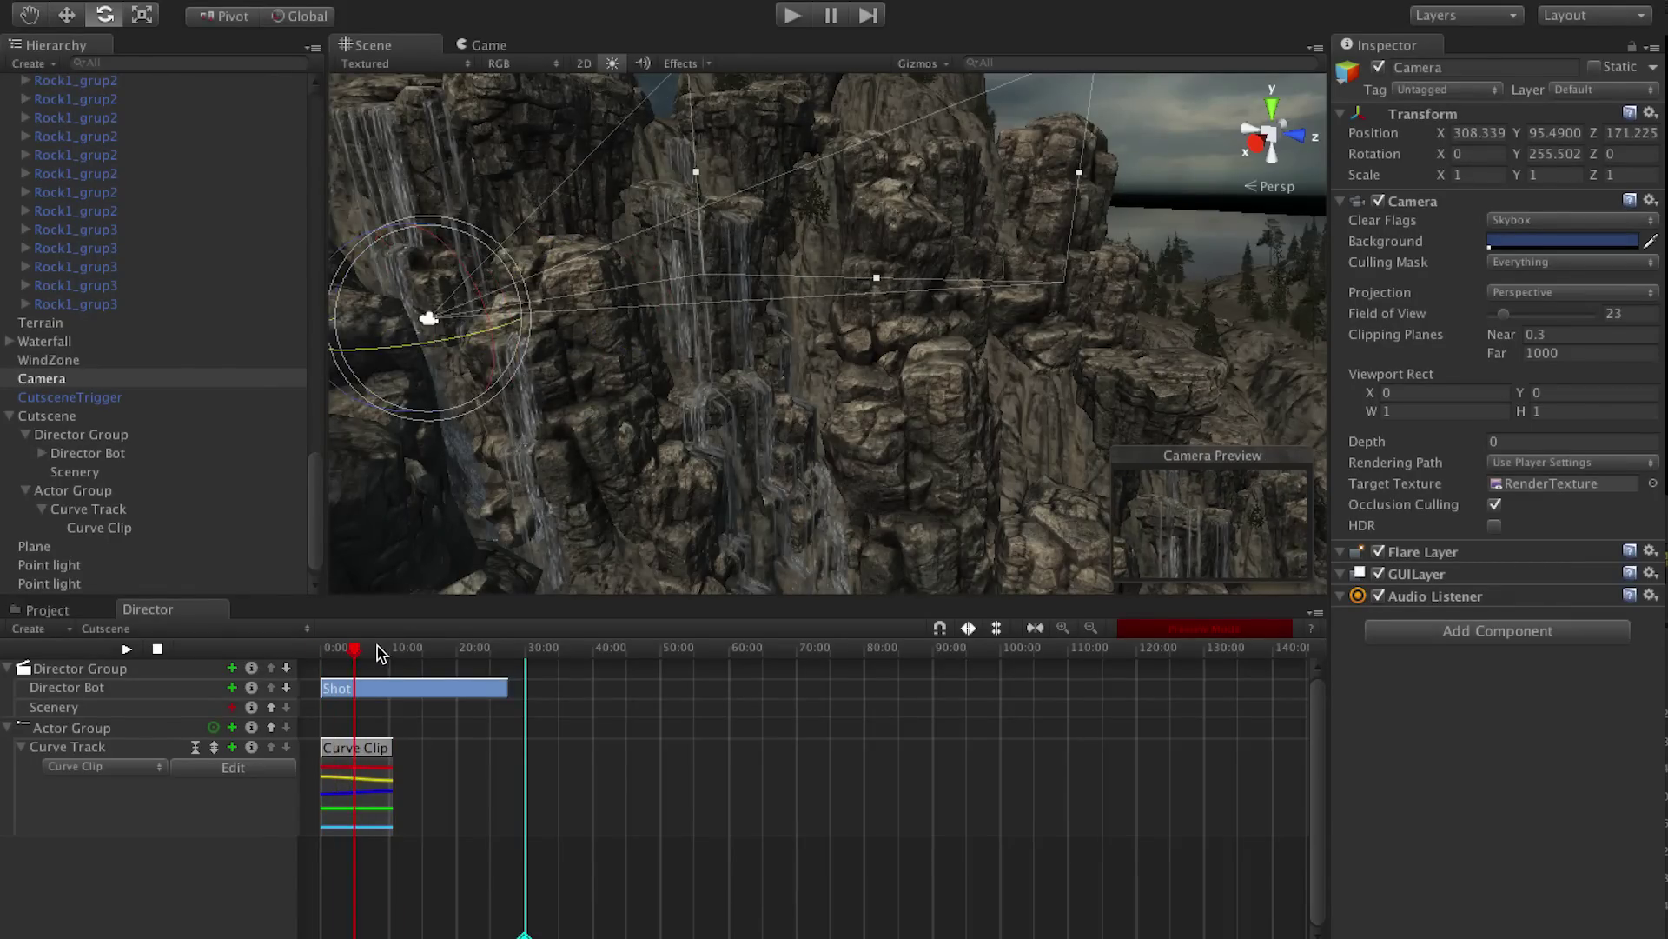
drag(378, 652, 334, 662)
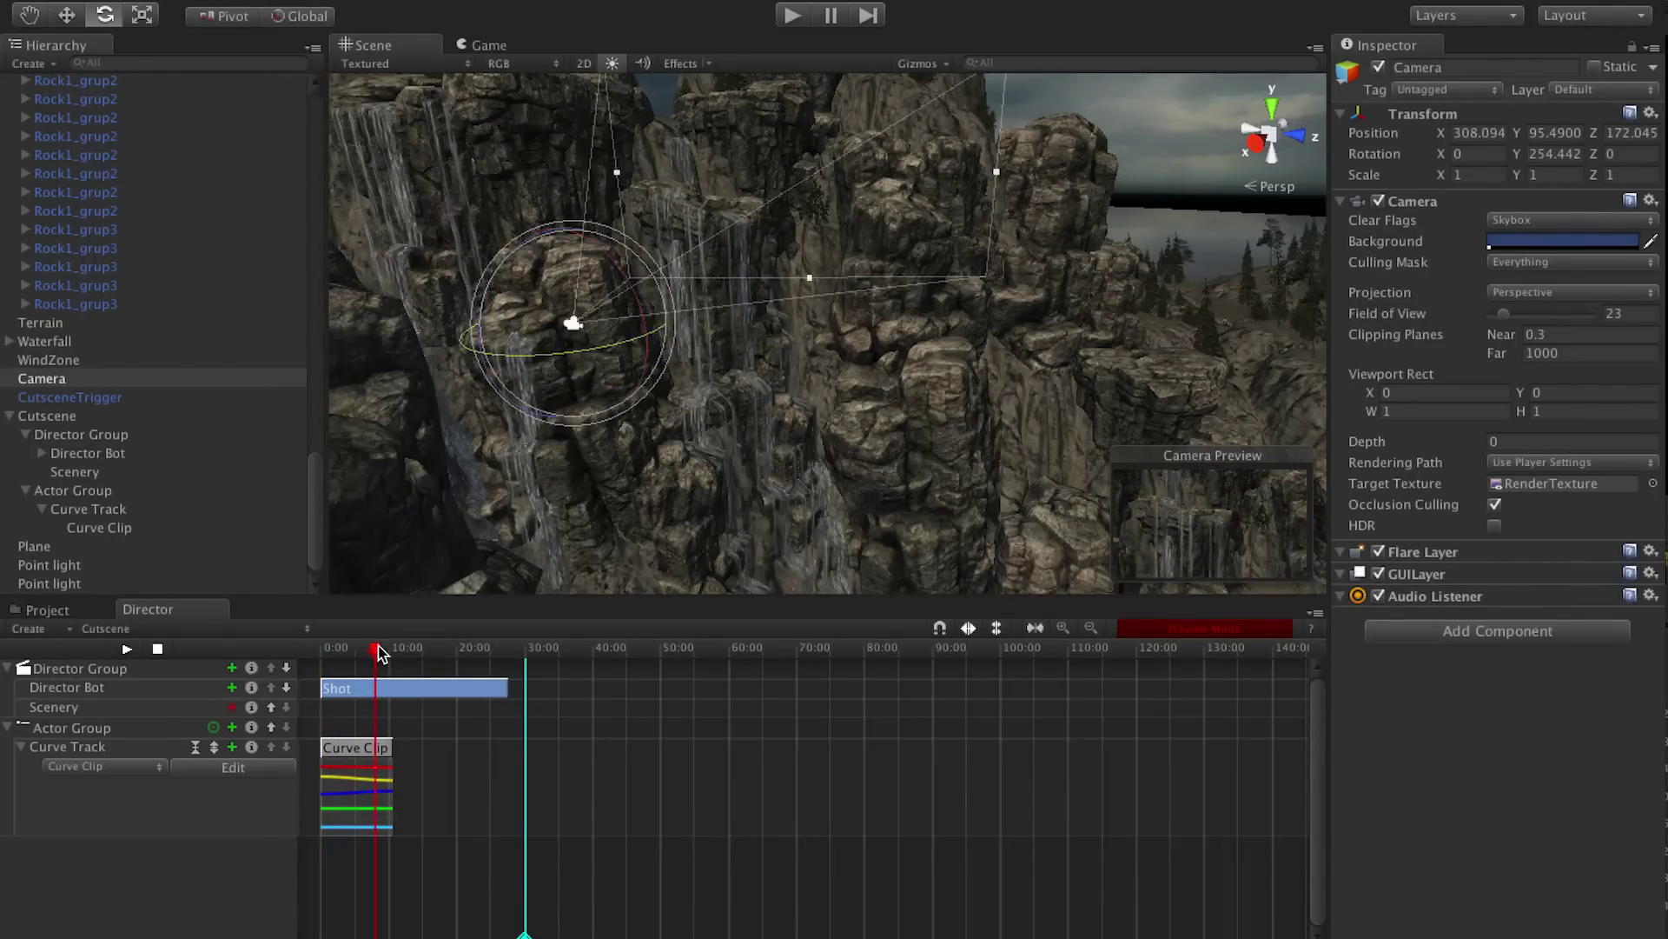
Show the blended Game view and open the camera's Target Texture picker.
click(493, 45)
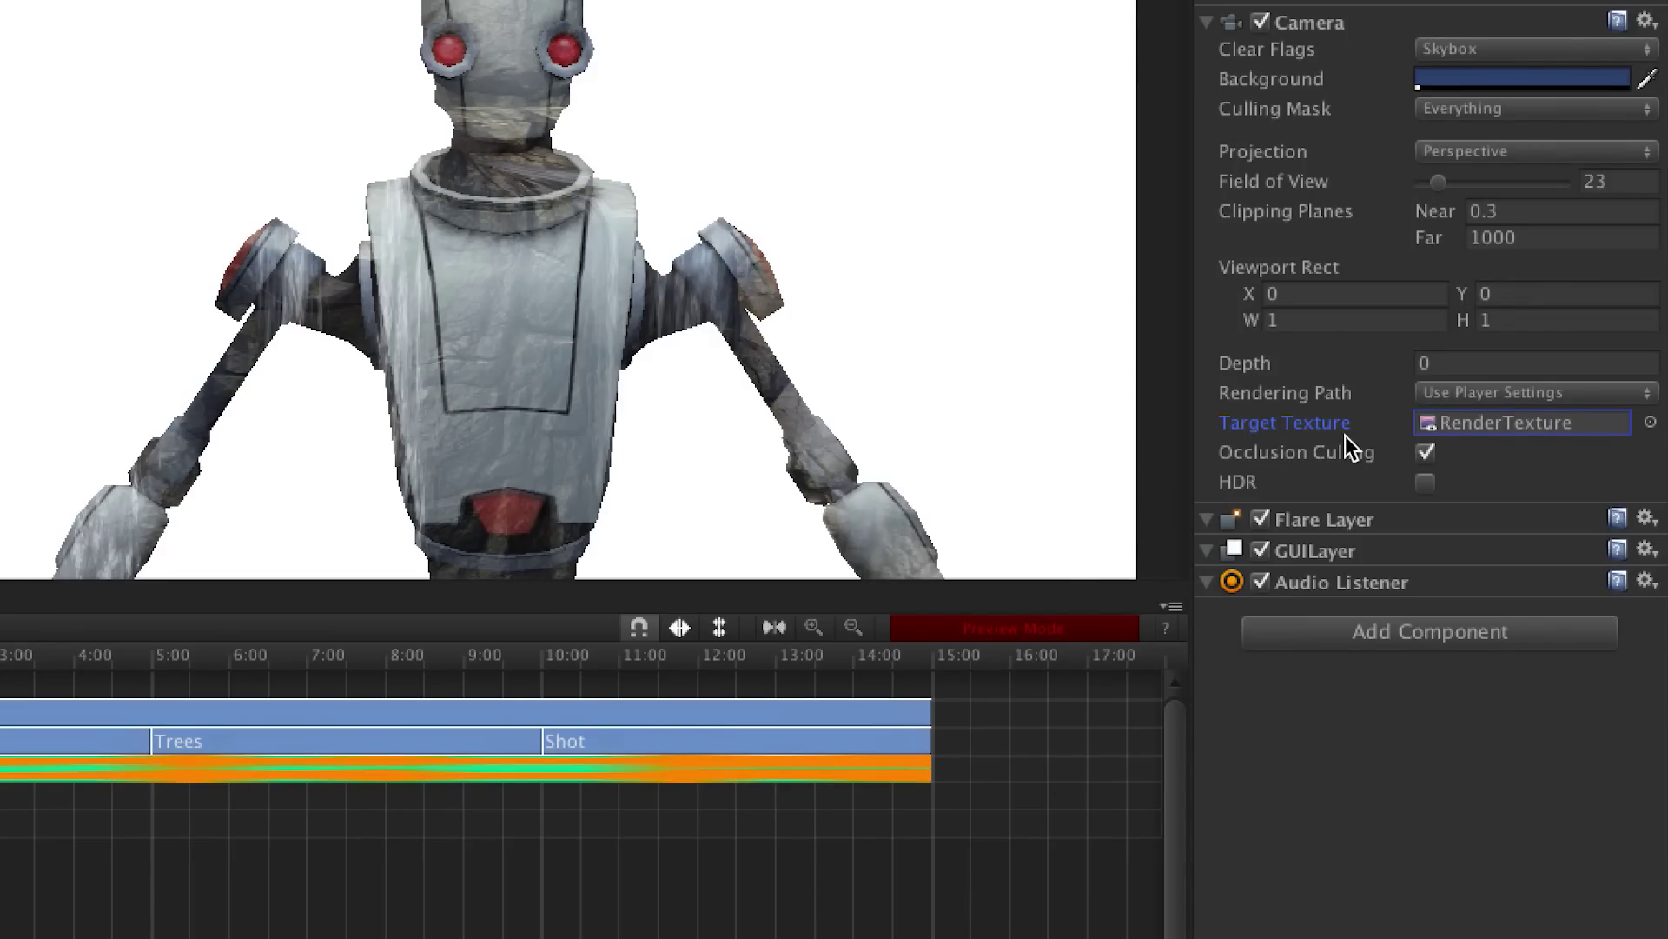
click(1647, 422)
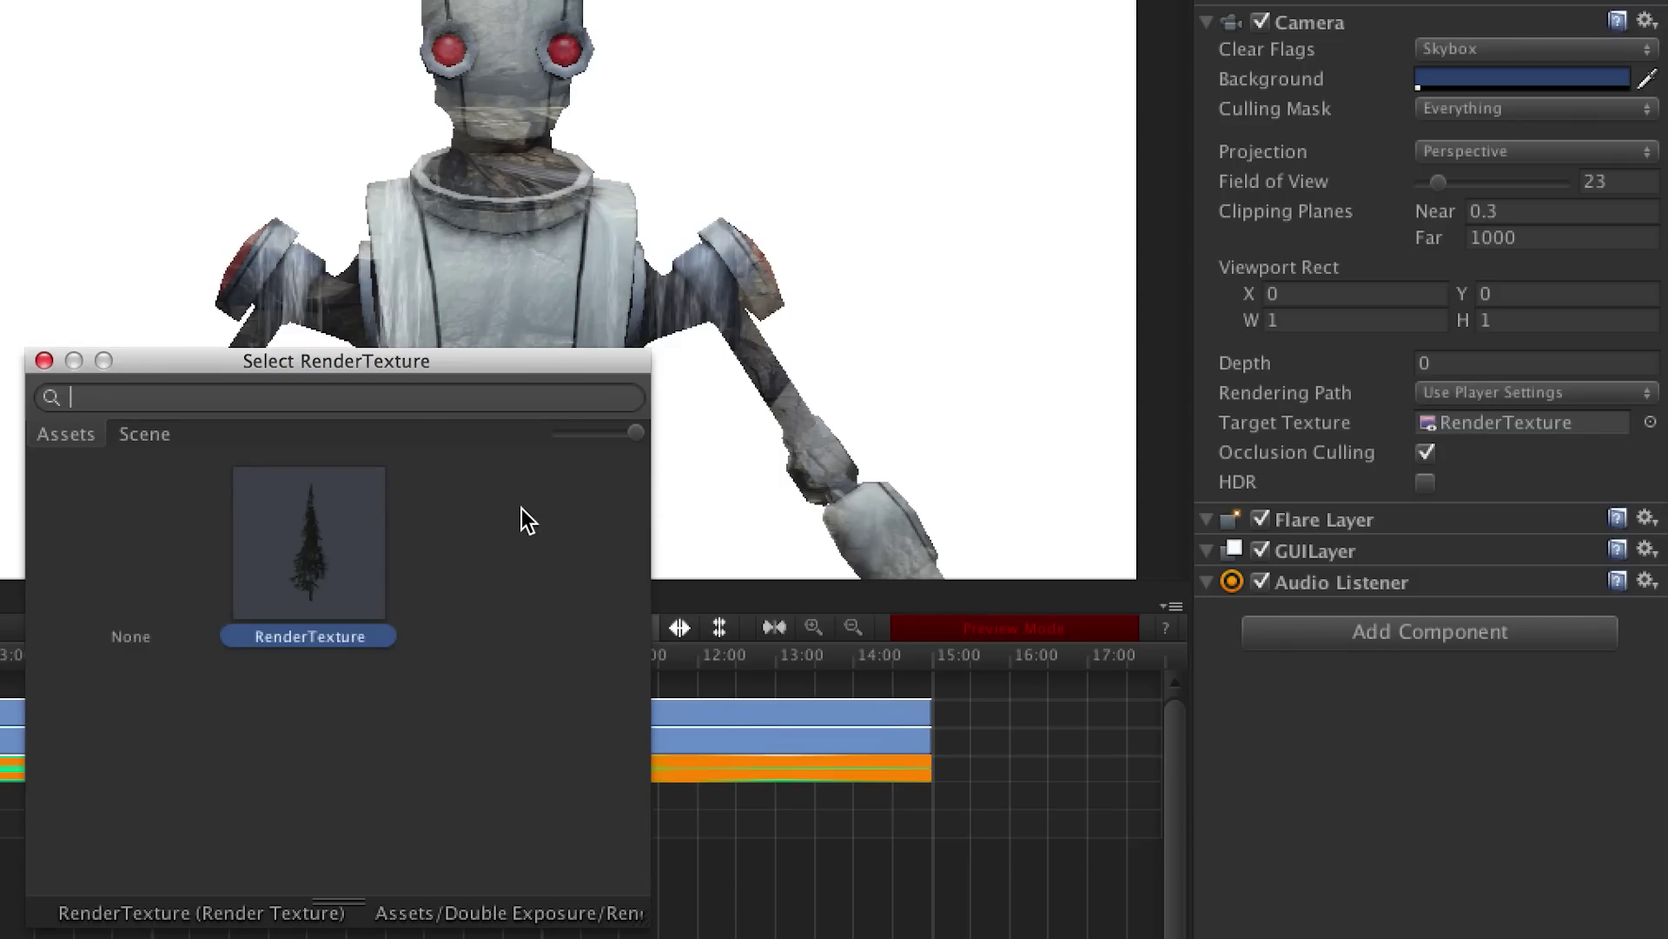
drag(366, 377, 891, 310)
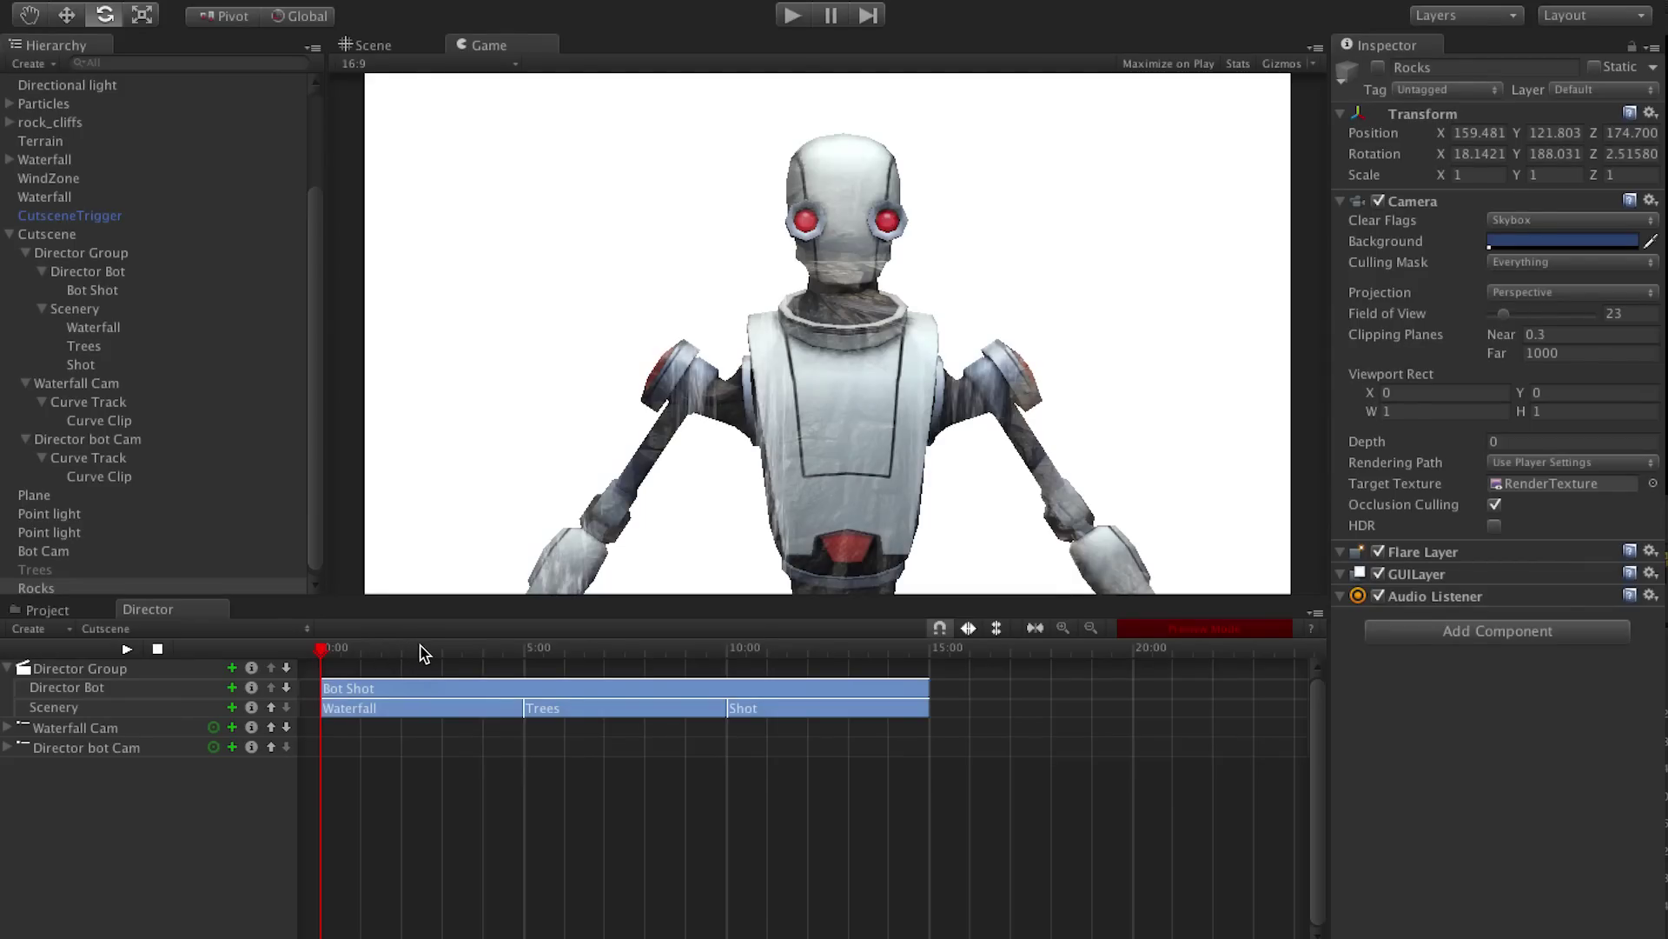
Scrub the Director playhead forward to the Trees segment of the double-exposure cutscene.
mouse_move(421, 652)
mouse_down()
mouse_move(851, 678)
mouse_move(324, 681)
mouse_up()
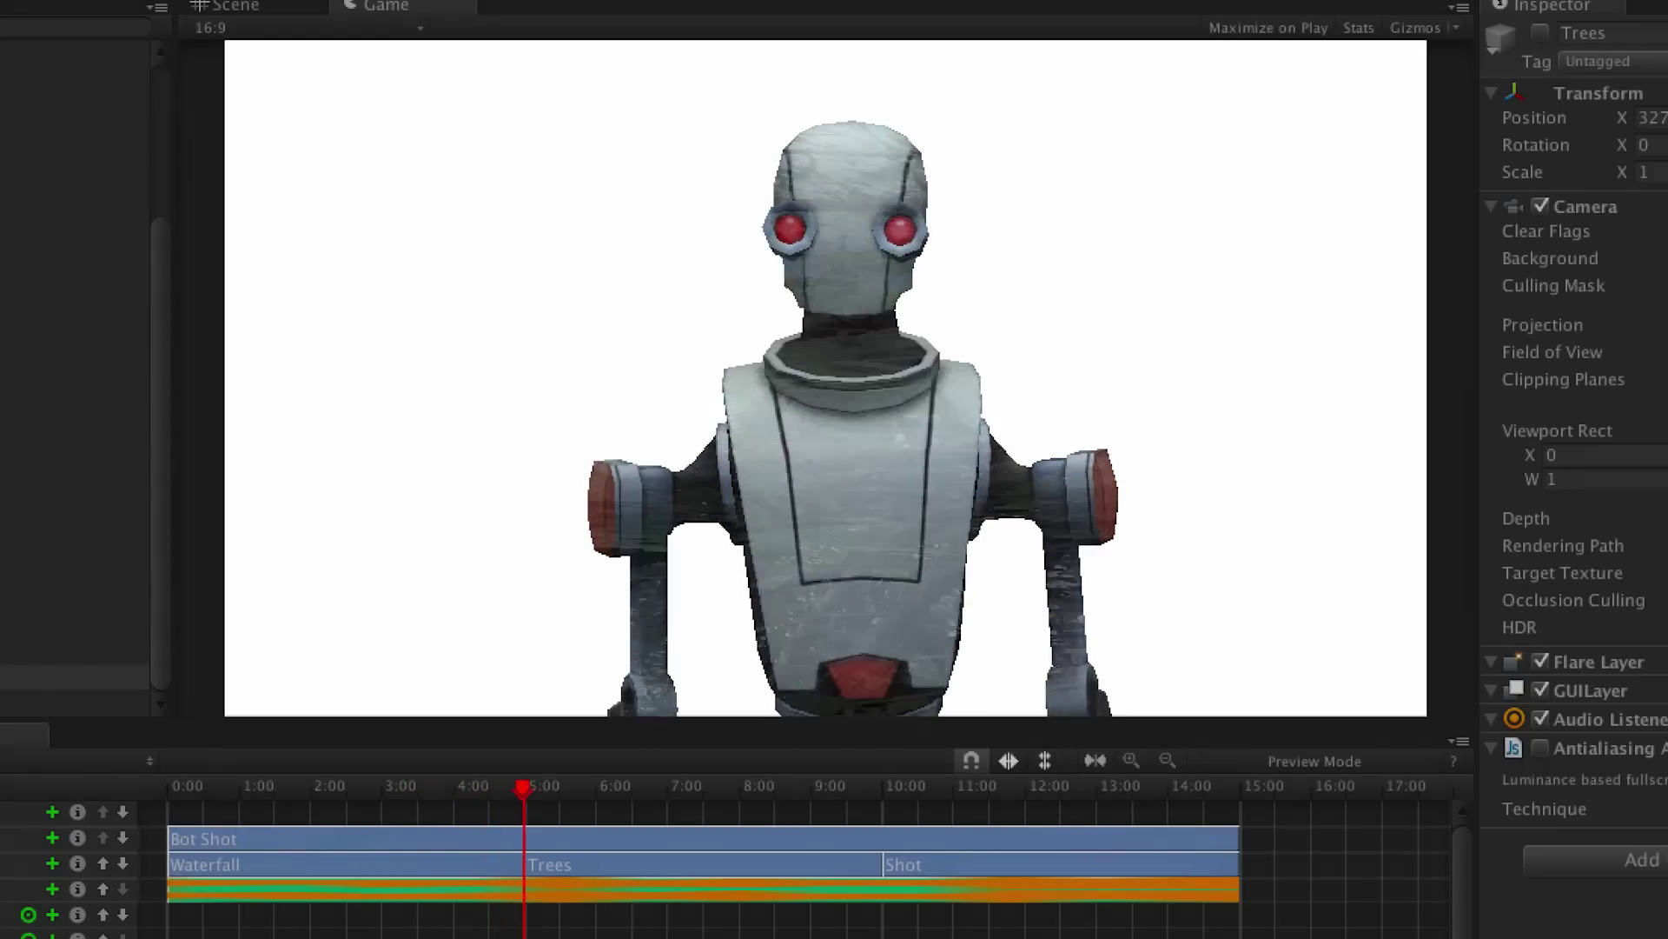